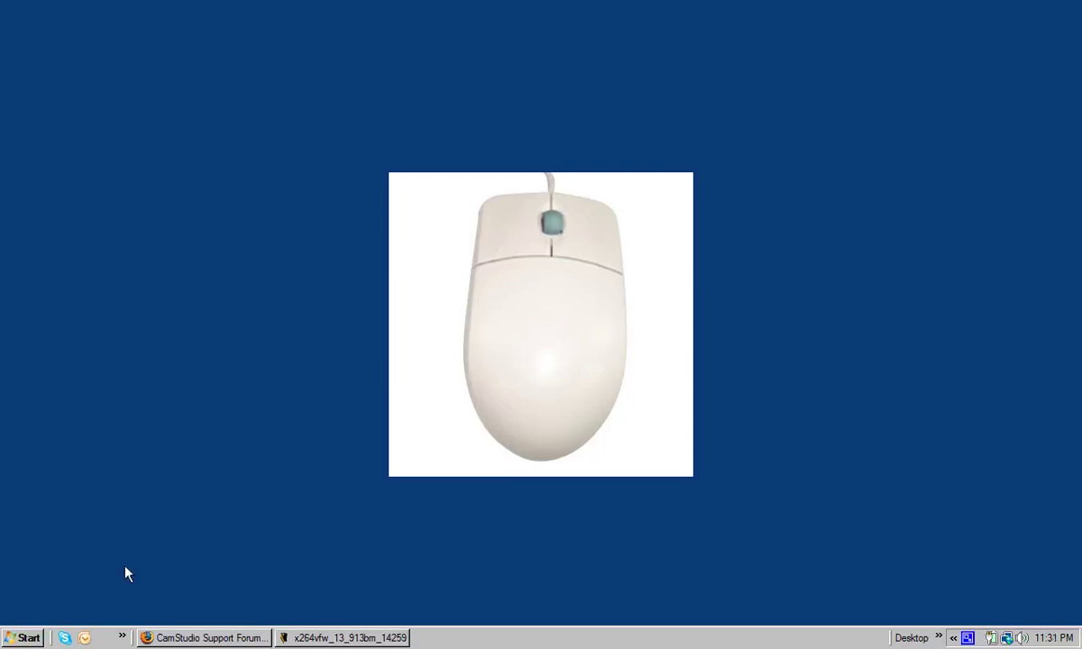
Step: Close the CamStudio forum and virtualdub tabs and load the Internet Help Videos blog bookmark
click(170, 639)
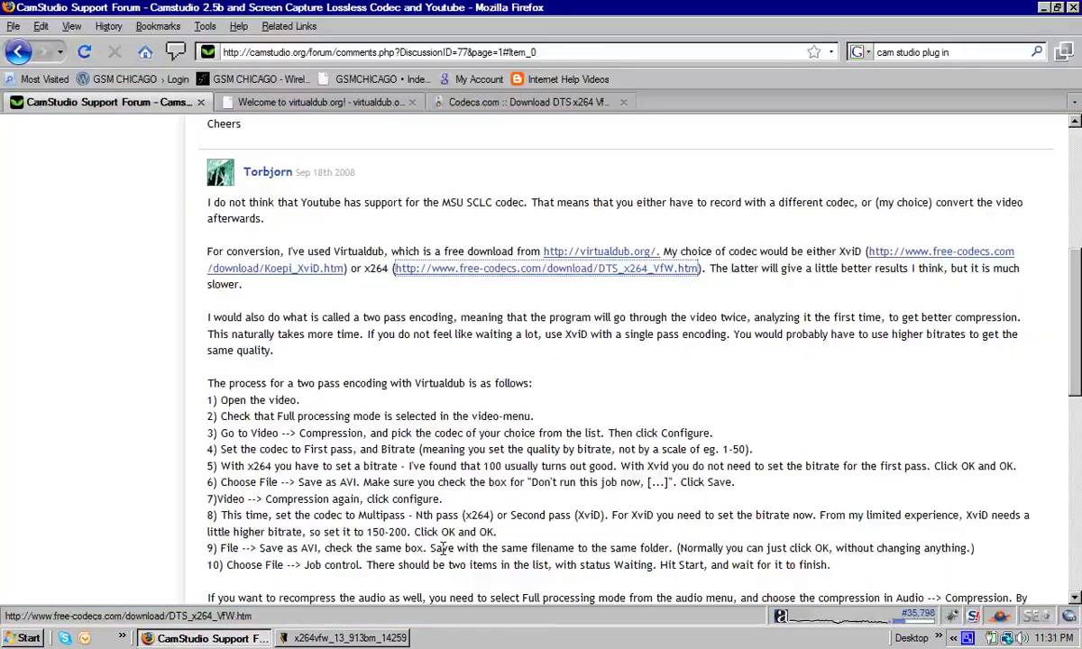
click(200, 103)
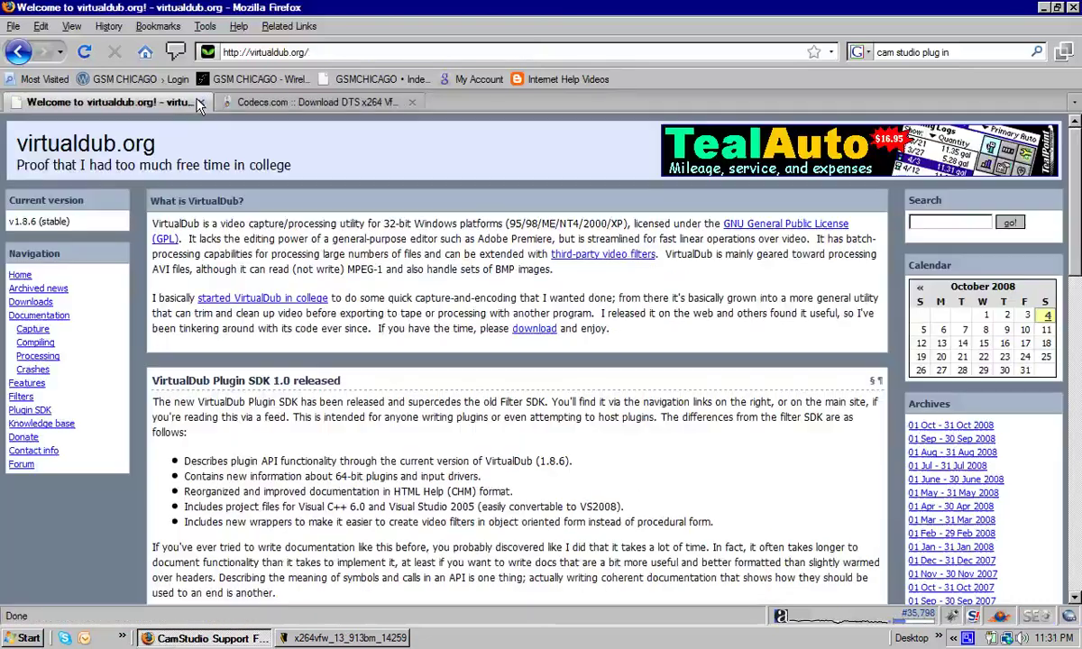
click(200, 103)
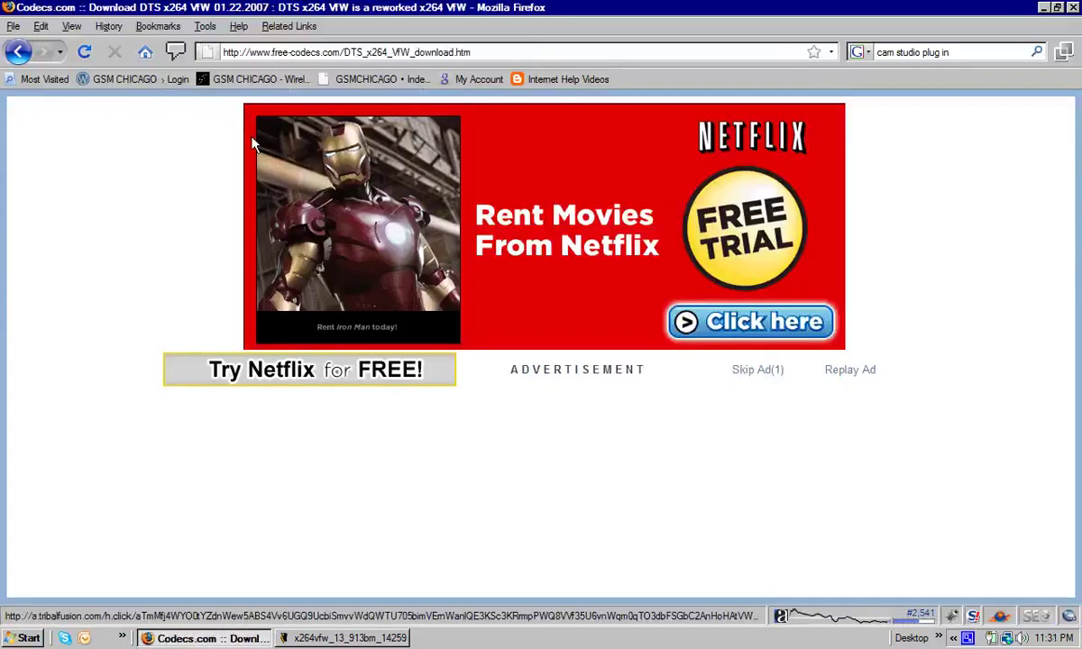
click(383, 53)
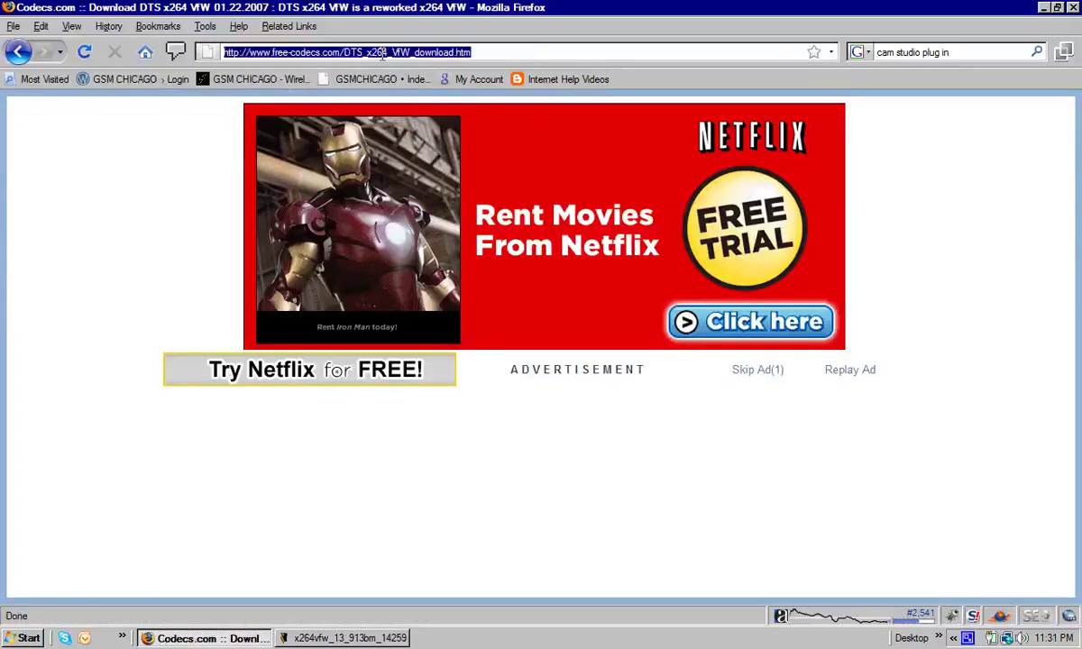
click(548, 81)
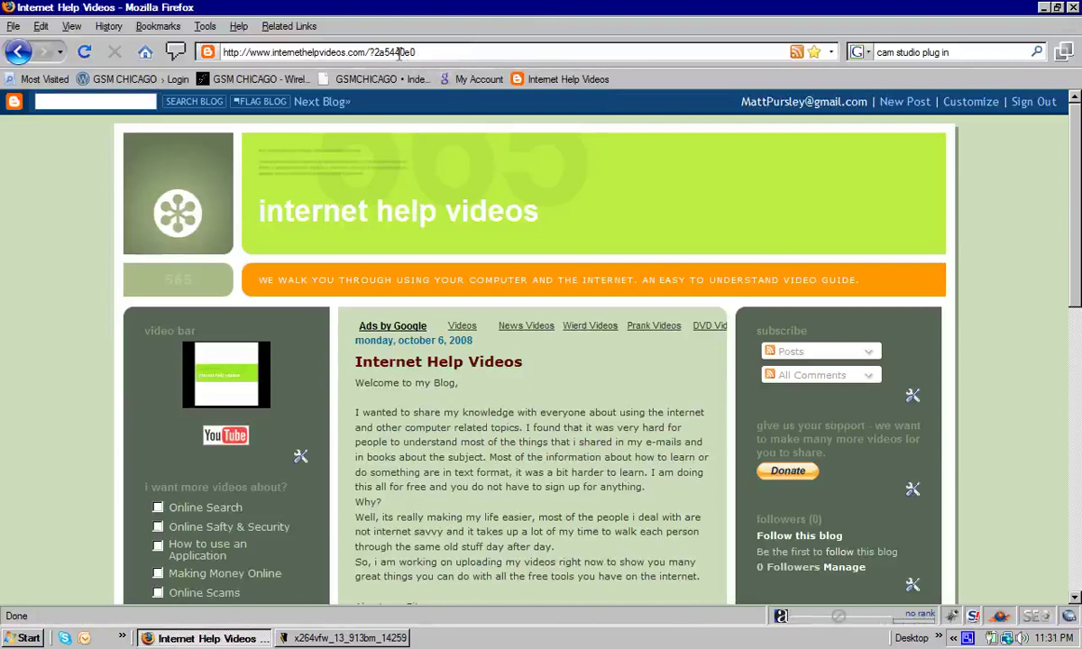
Step: Copy the blog's web address from the address bar
click(455, 52)
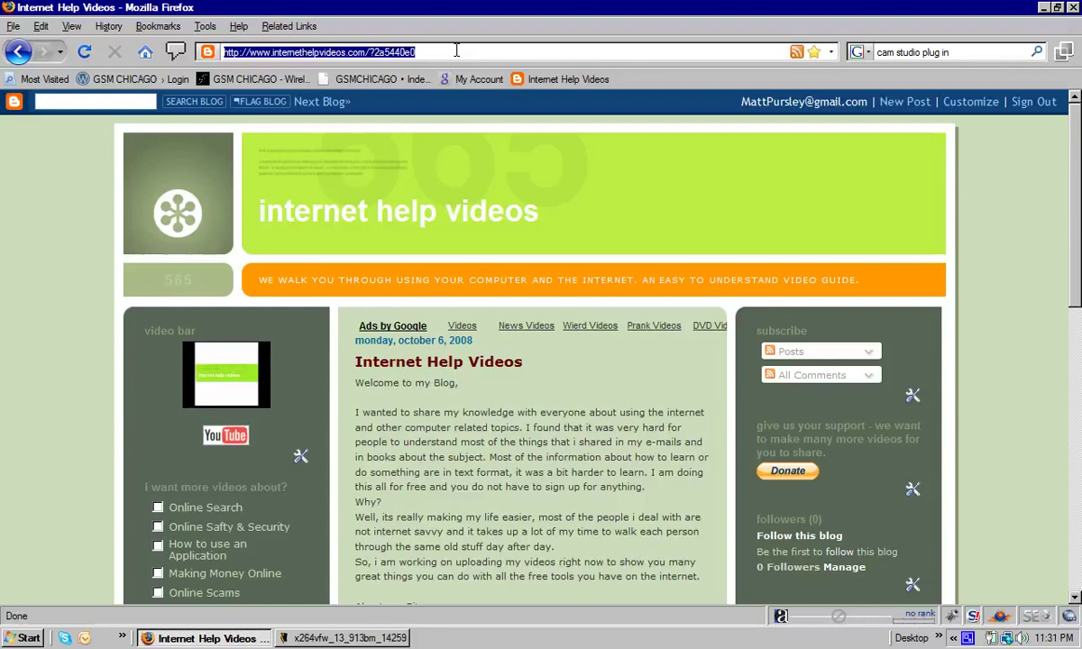
right_click(394, 52)
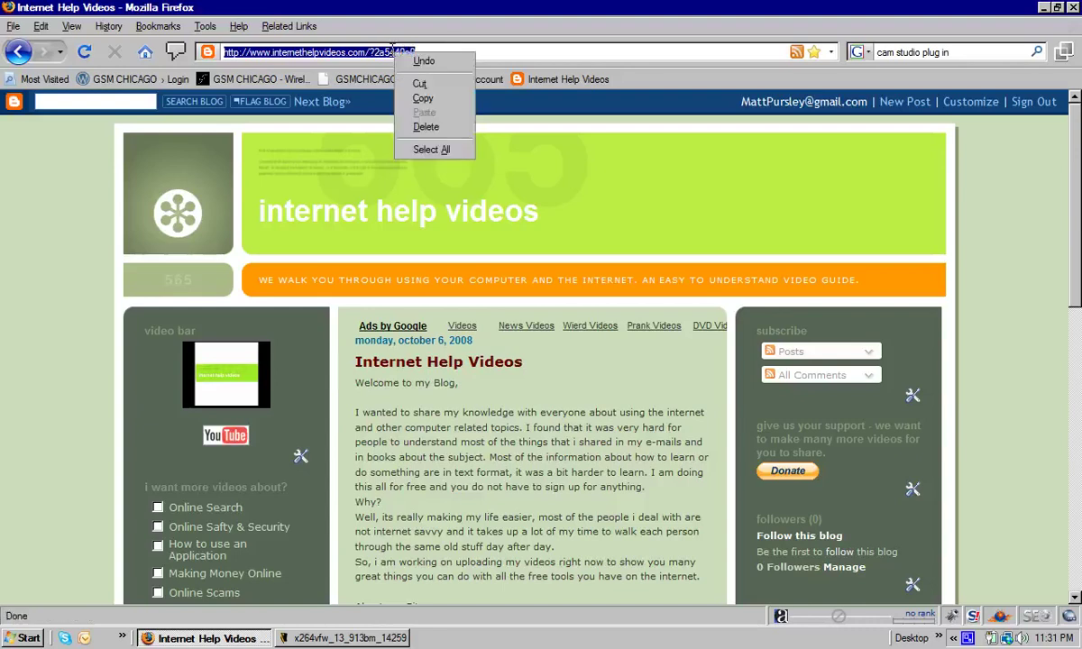
click(444, 99)
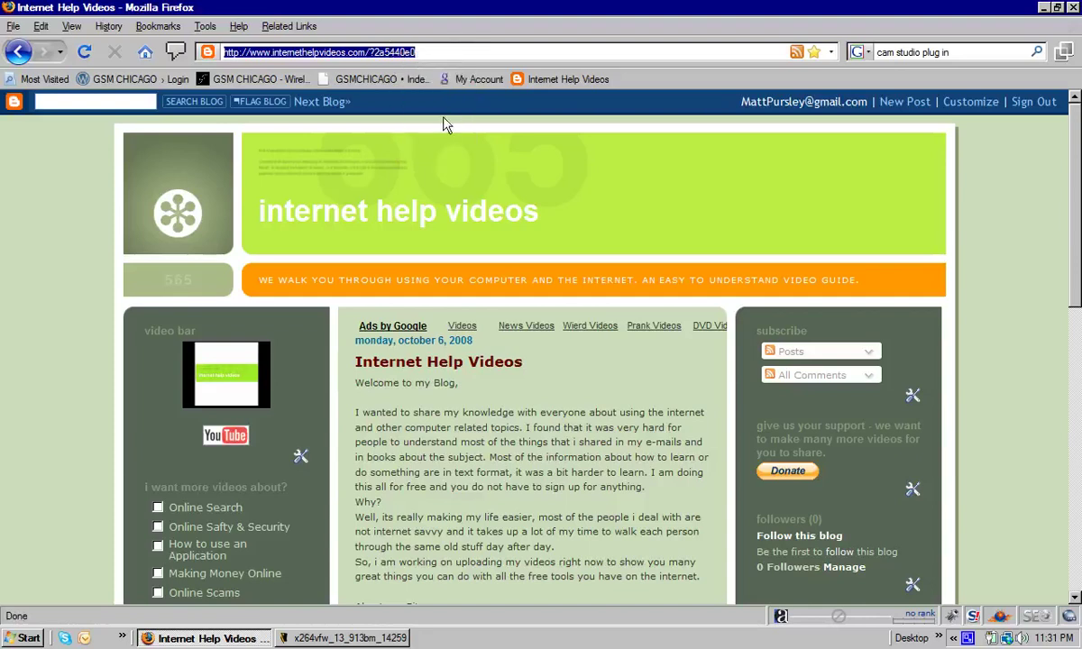
Step: Reselect the whole address and cut it, leaving the address field empty
click(441, 50)
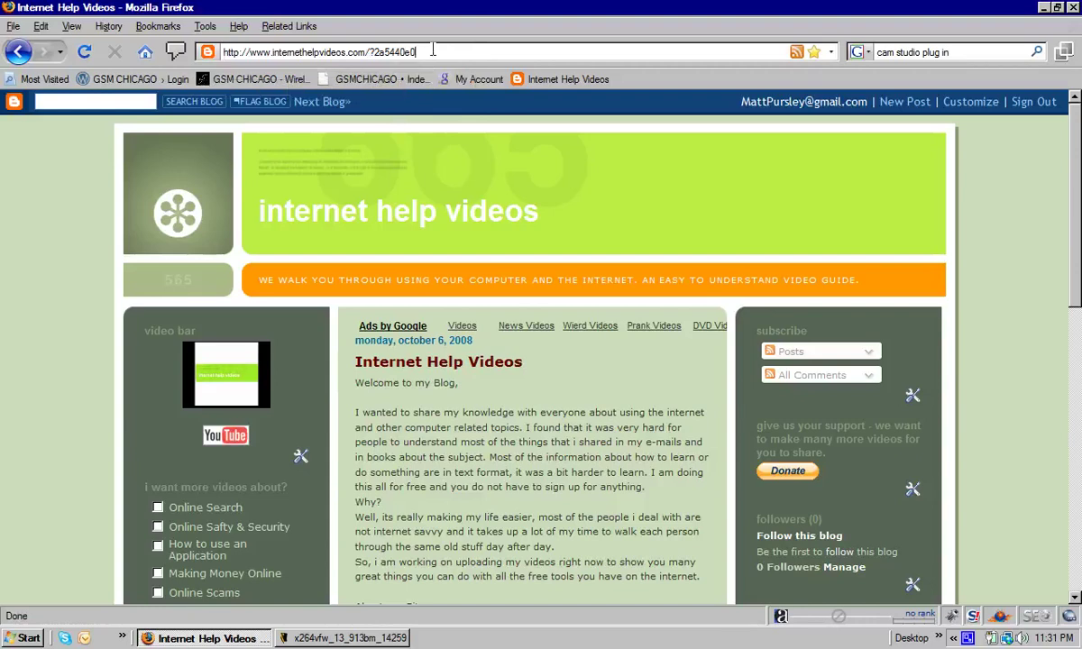
double_click(389, 51)
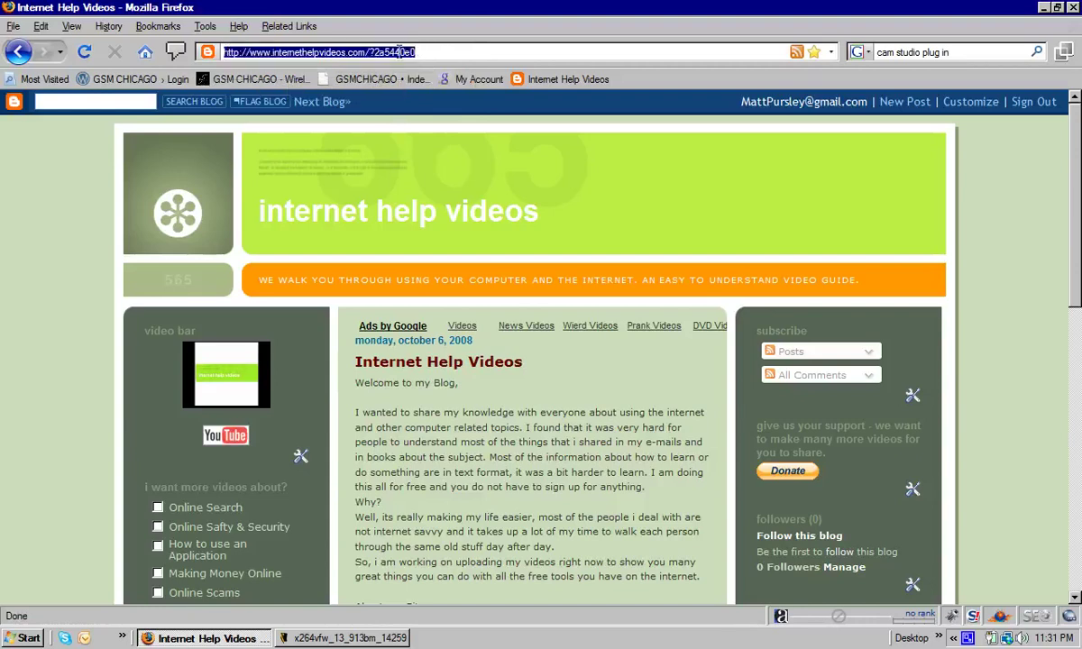
right_click(399, 52)
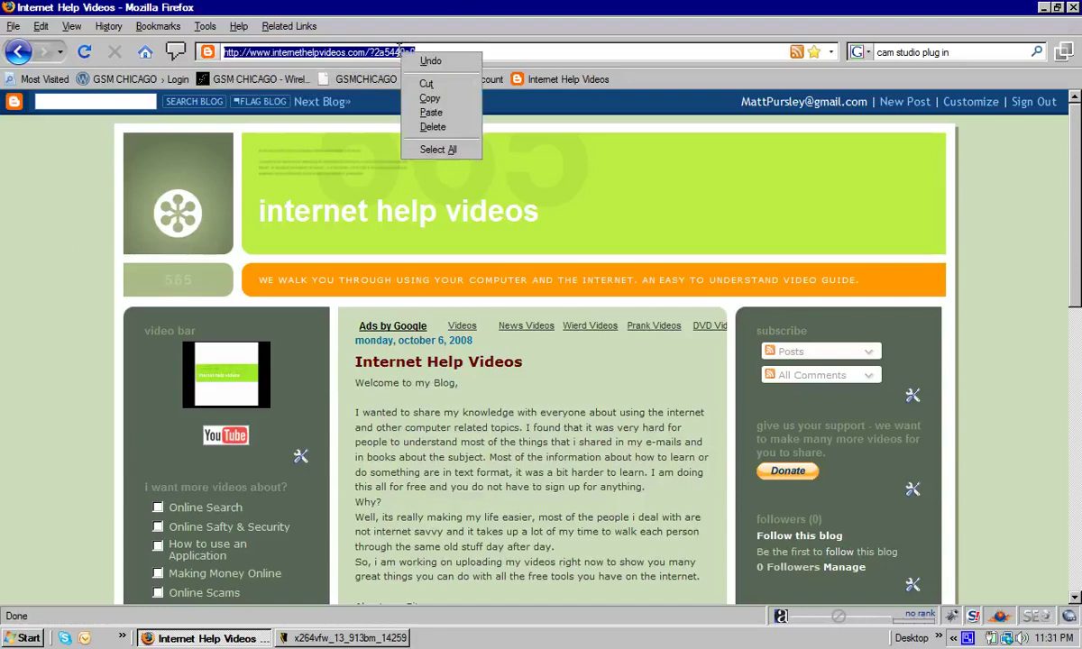
click(443, 85)
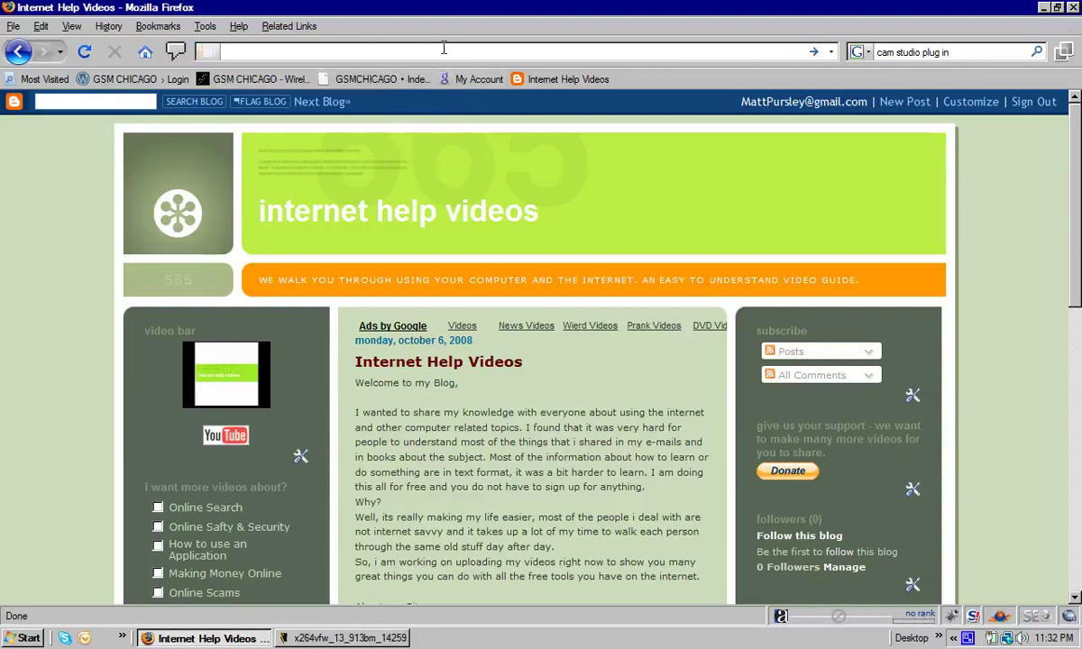
Step: Paste the blog address over 'cam studio plug in' in the Google search box
drag(1036, 52, 834, 62)
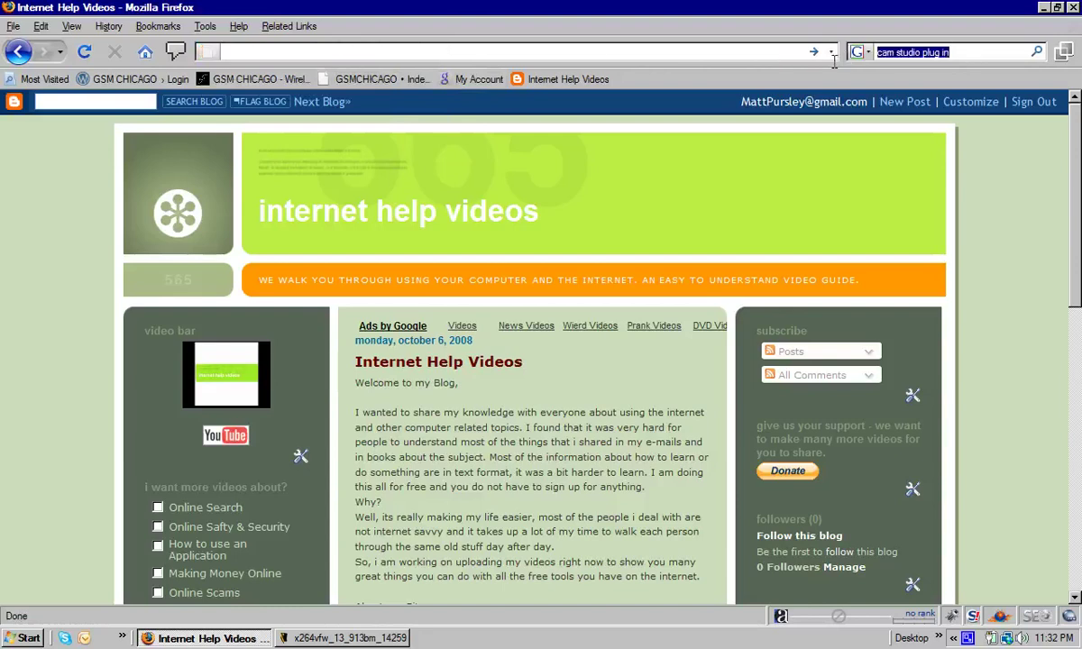
right_click(887, 52)
click(921, 112)
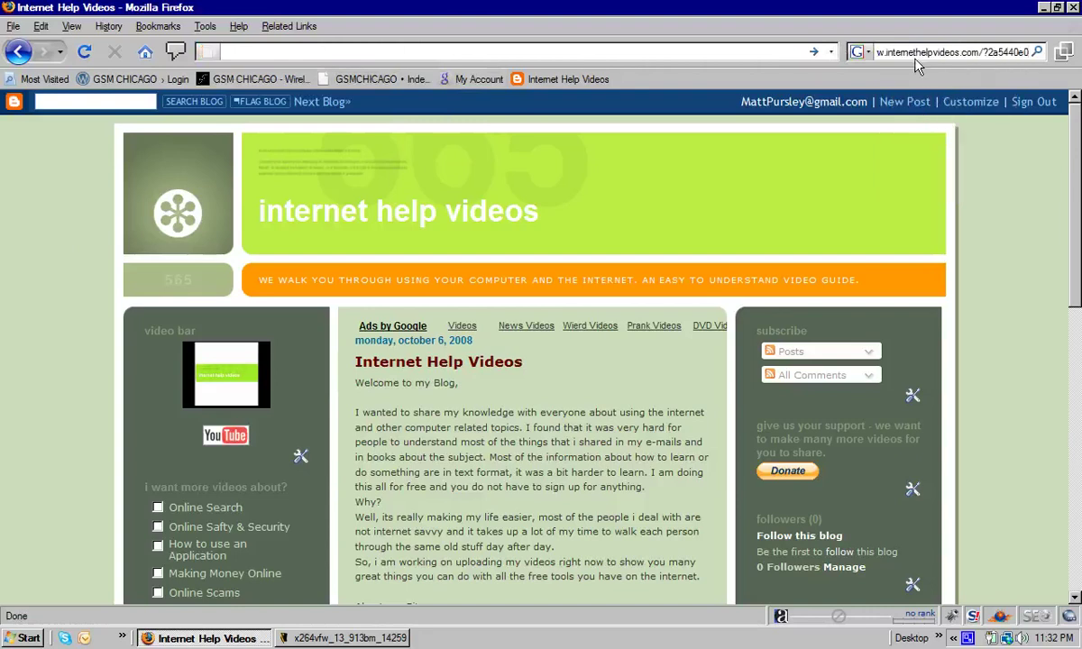
Step: Paste the blog address back into the empty address field and dismiss the suggestions
right_click(473, 51)
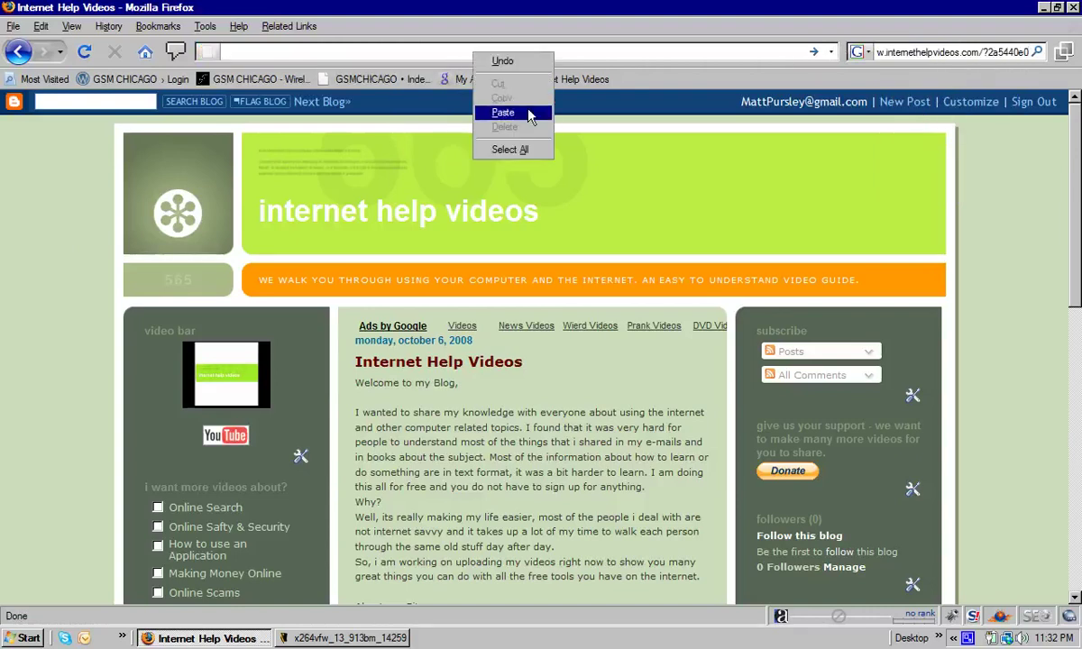
click(494, 101)
key(Escape)
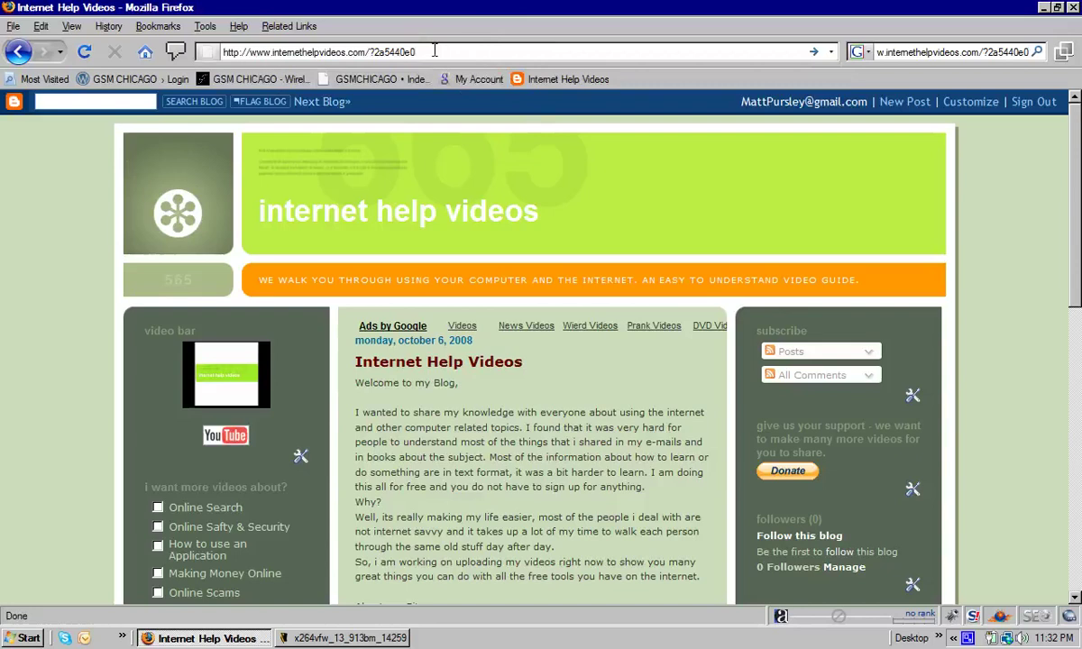
Step: Select and copy the blog's full web address from the address bar
click(1042, 8)
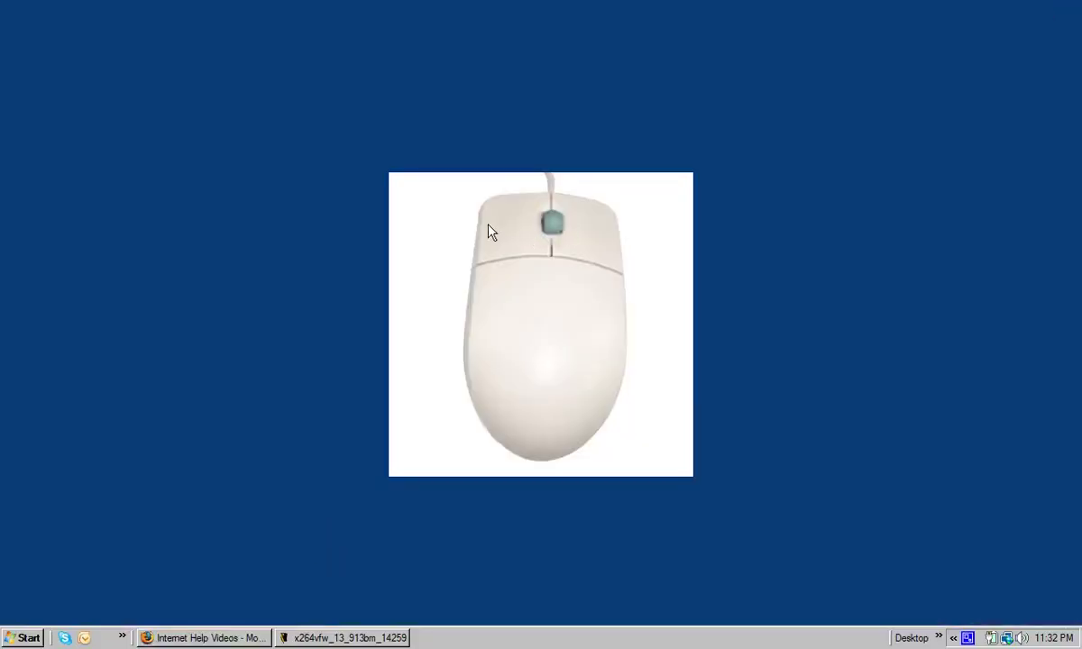
click(204, 637)
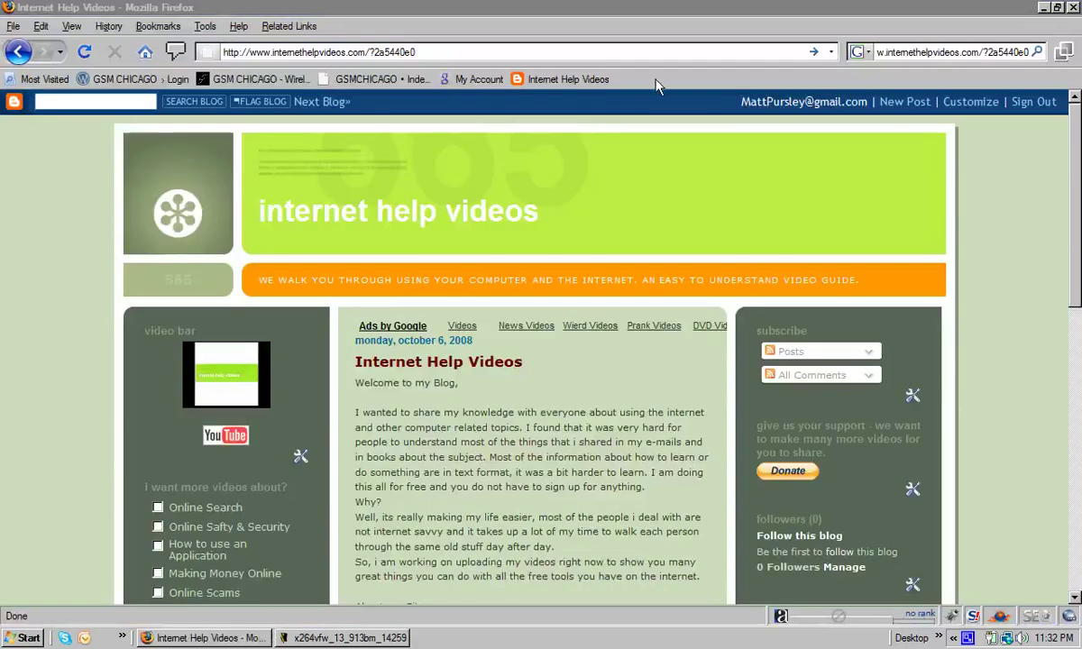
click(418, 52)
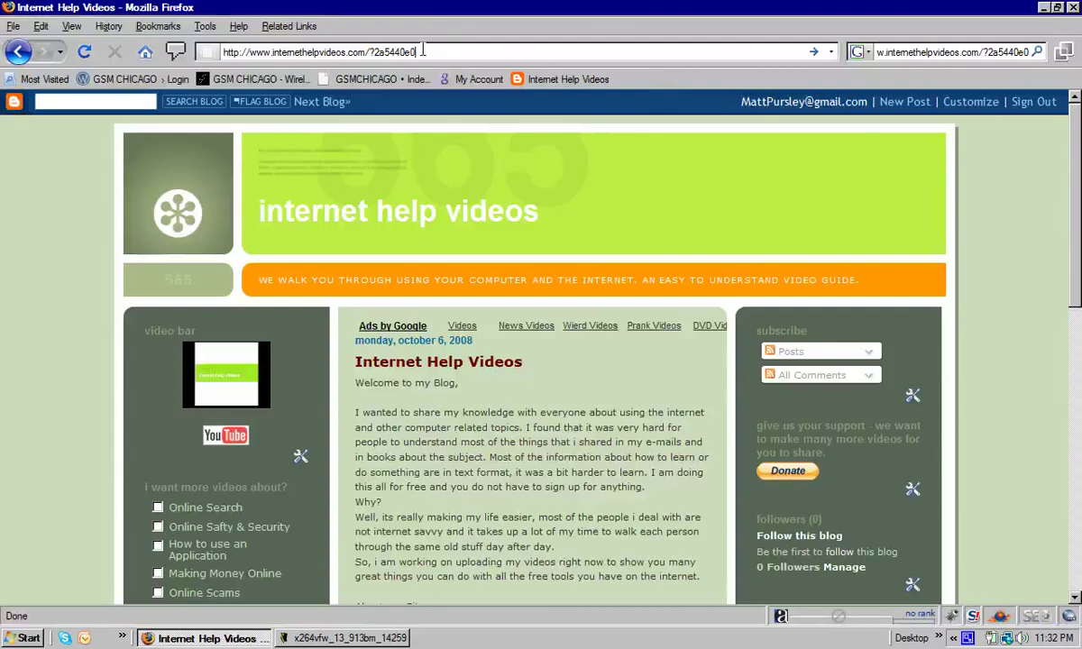
drag(422, 51, 220, 51)
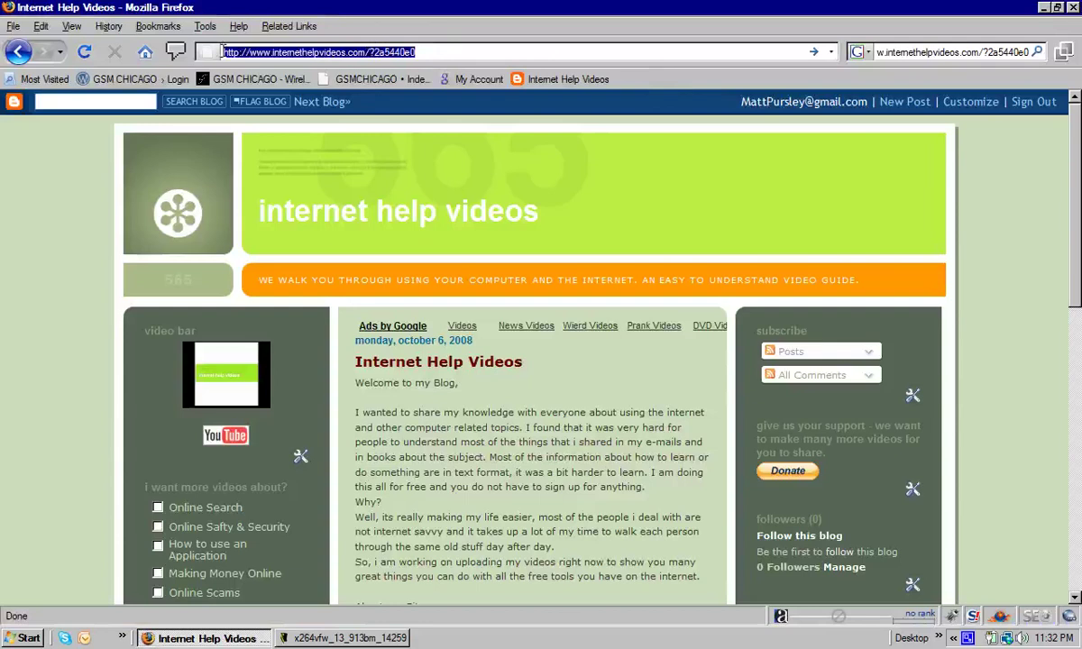
mouse_move(221, 51)
mouse_down()
mouse_move(339, 52)
mouse_move(219, 48)
mouse_up()
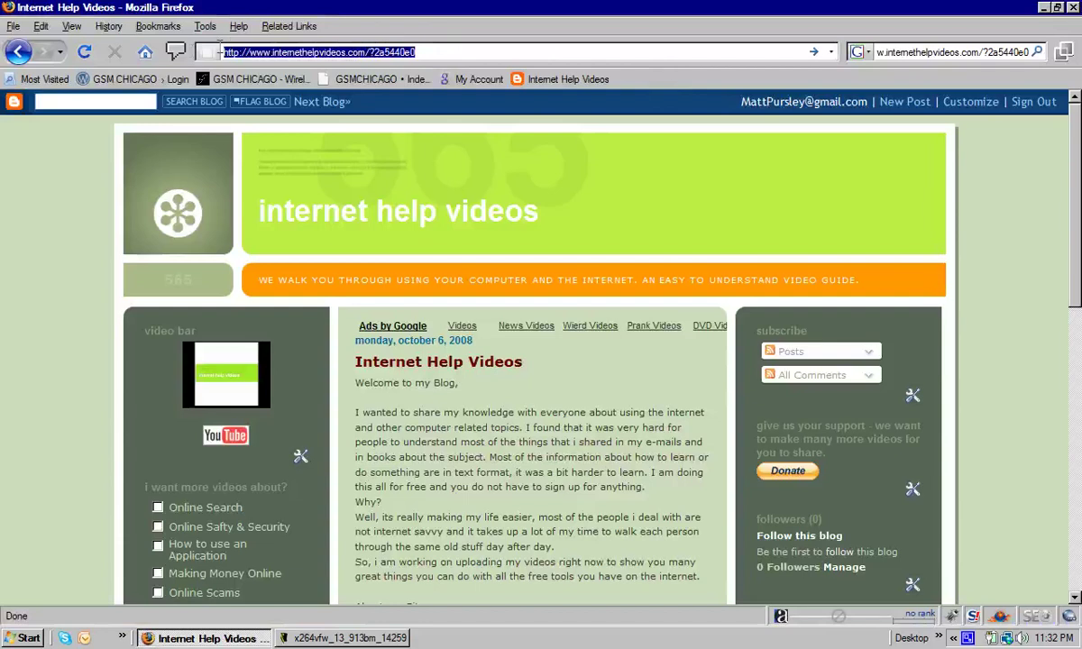
right_click(391, 52)
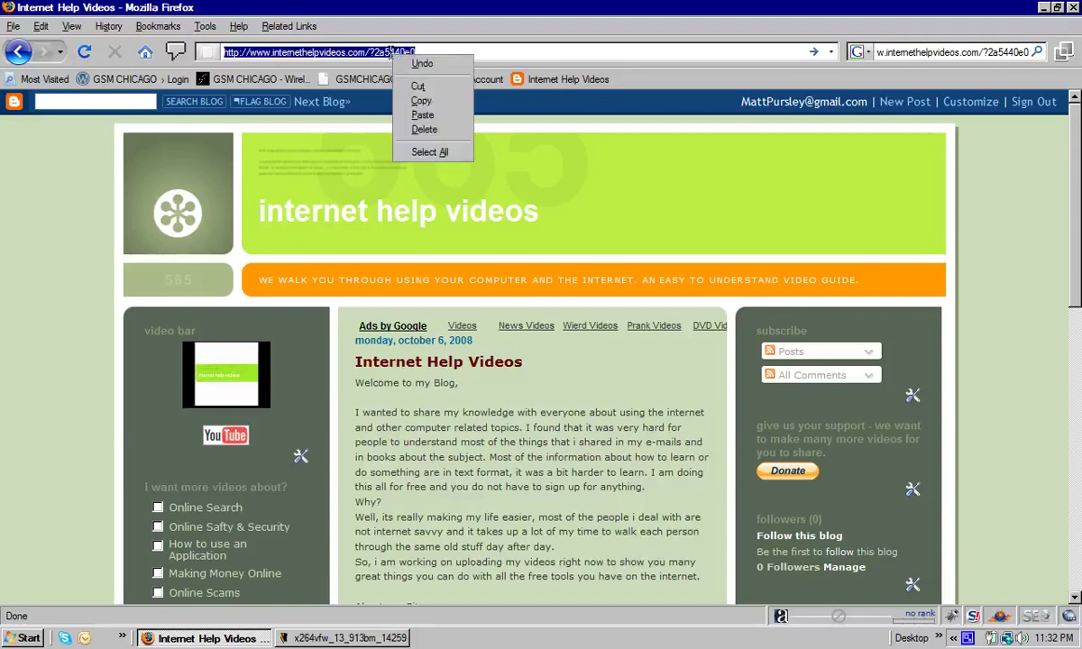
click(414, 101)
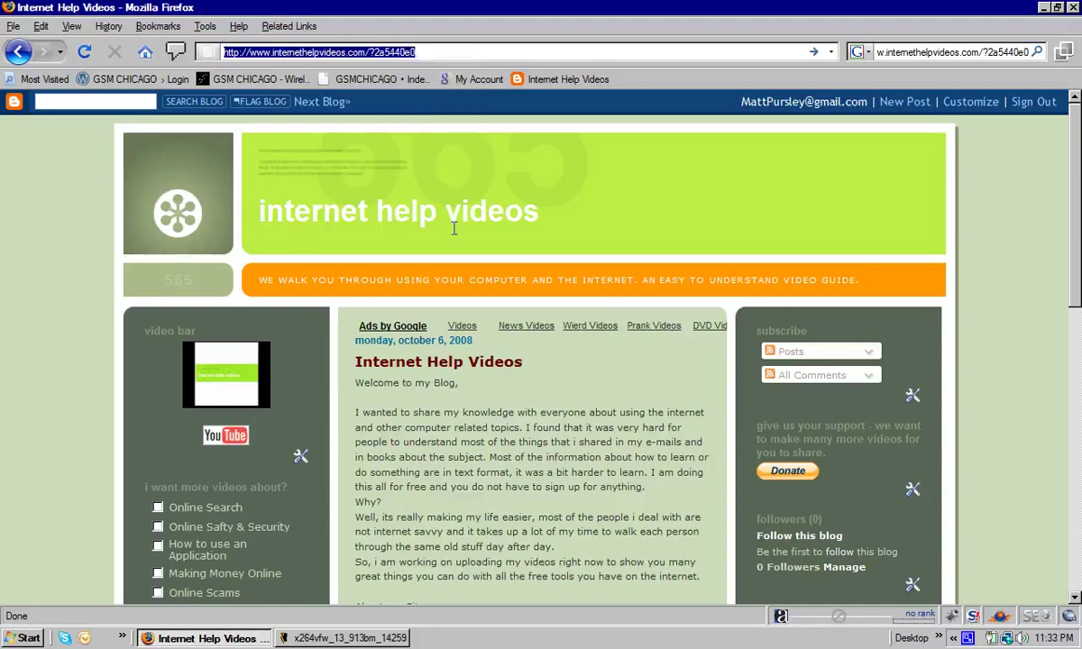
Step: Clear the old text from the Google search box
click(906, 52)
key(BackSpace)
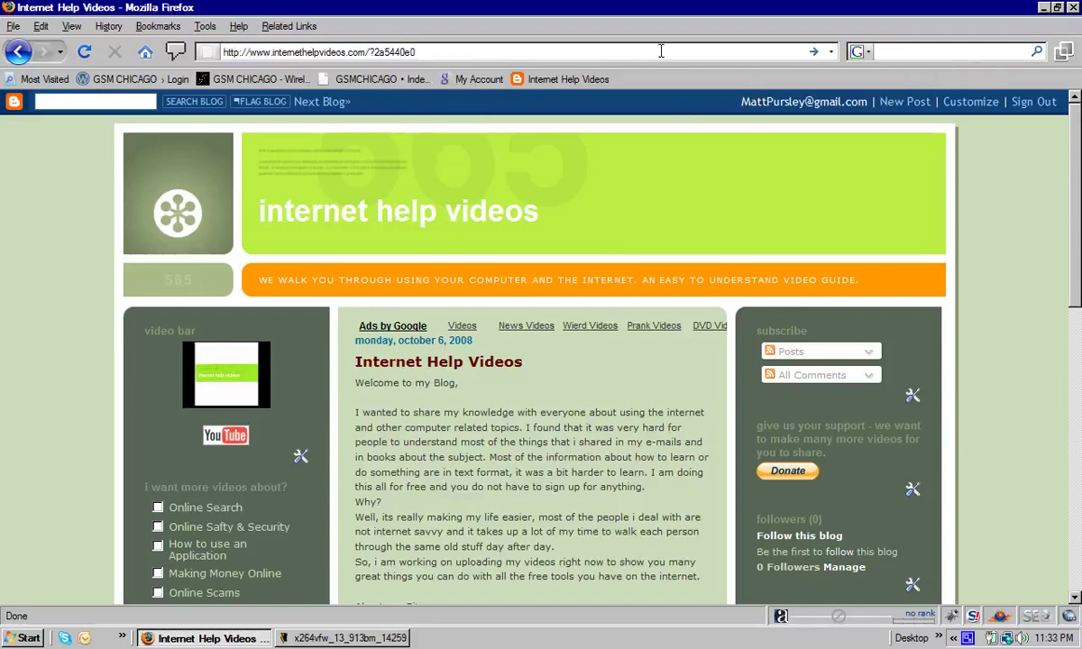
click(112, 100)
Step: Launch an empty Notepad from Start > Programs > Accessories
click(1043, 8)
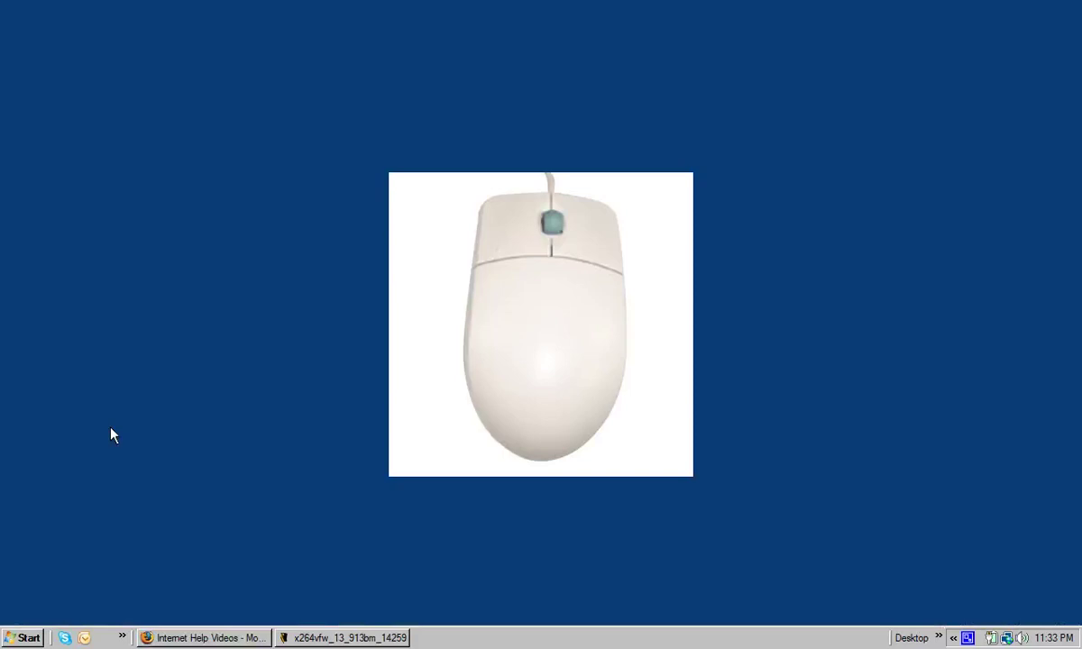
click(25, 637)
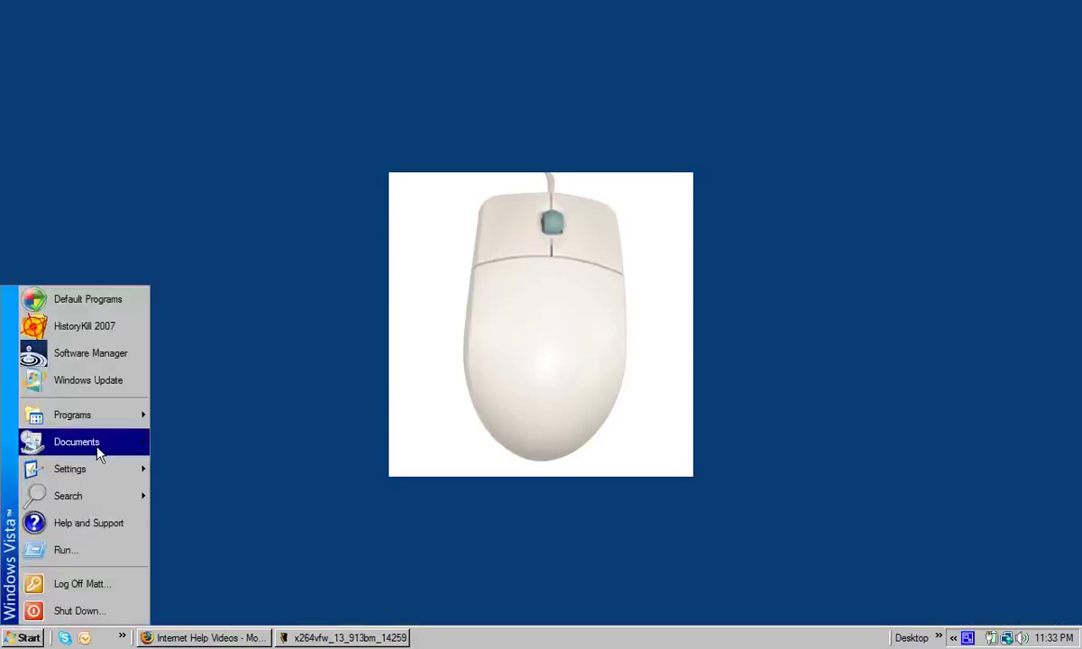
mouse_move(99, 419)
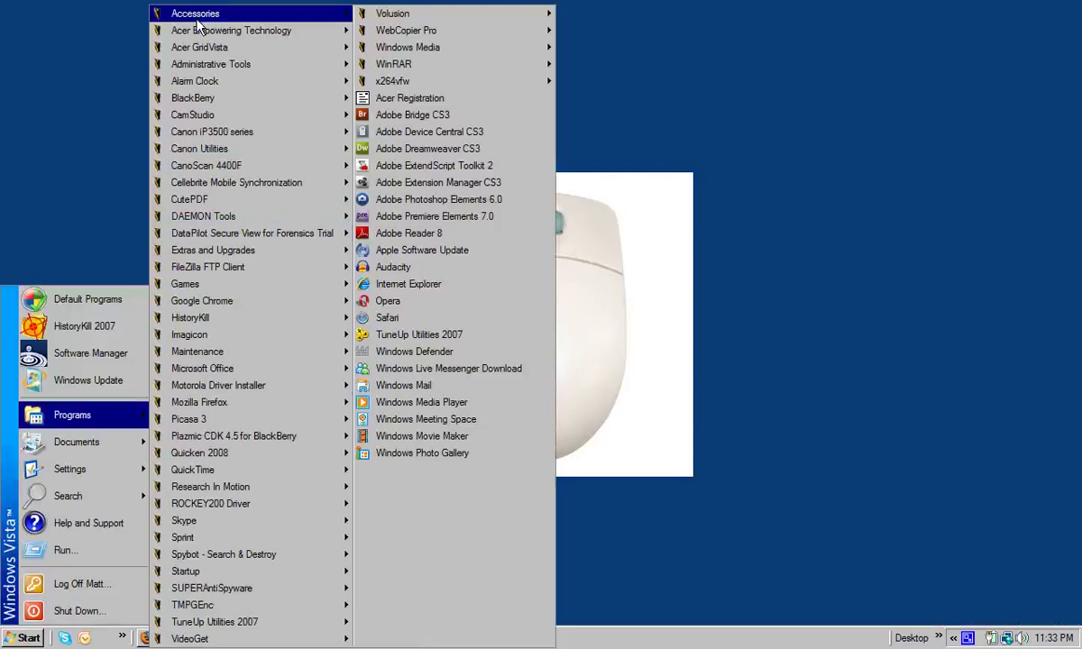
mouse_move(198, 25)
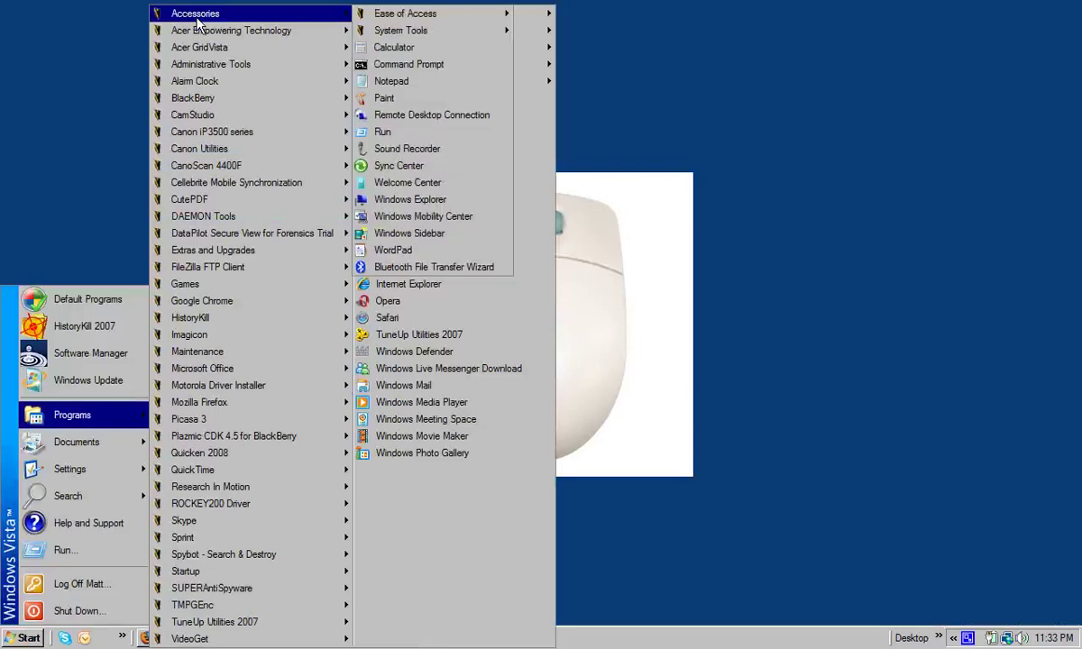
click(419, 83)
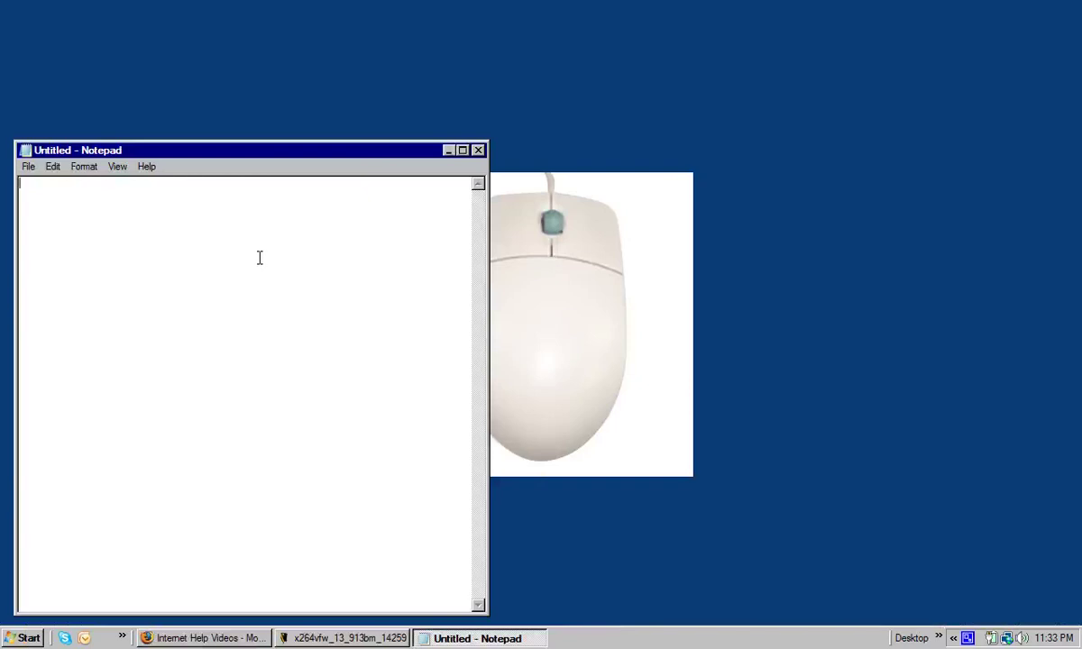
right_click(65, 201)
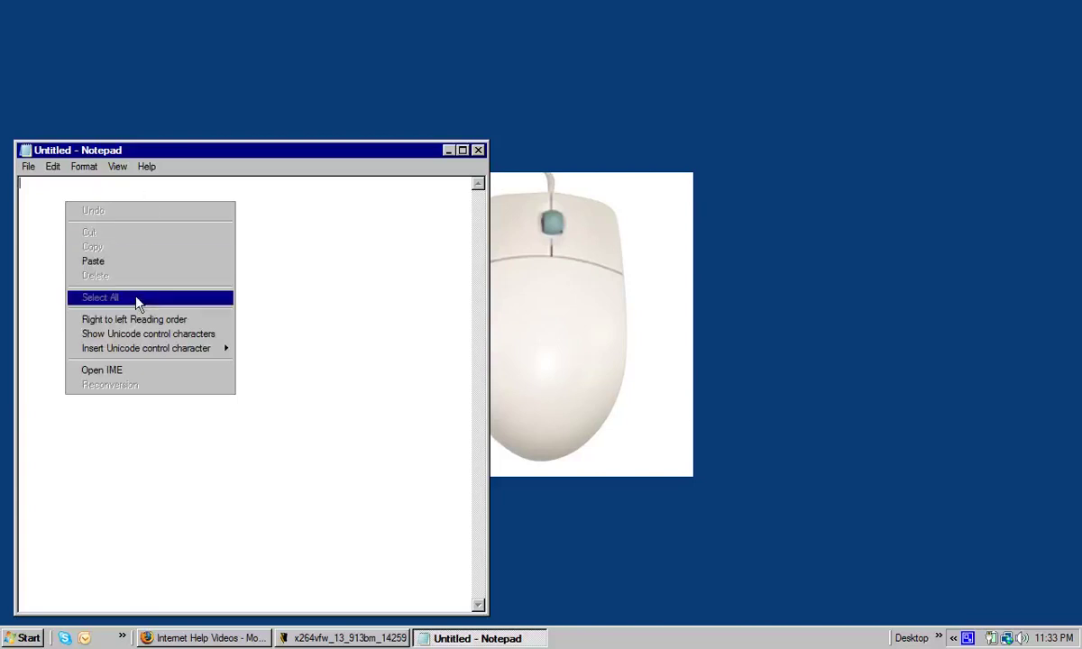
click(131, 261)
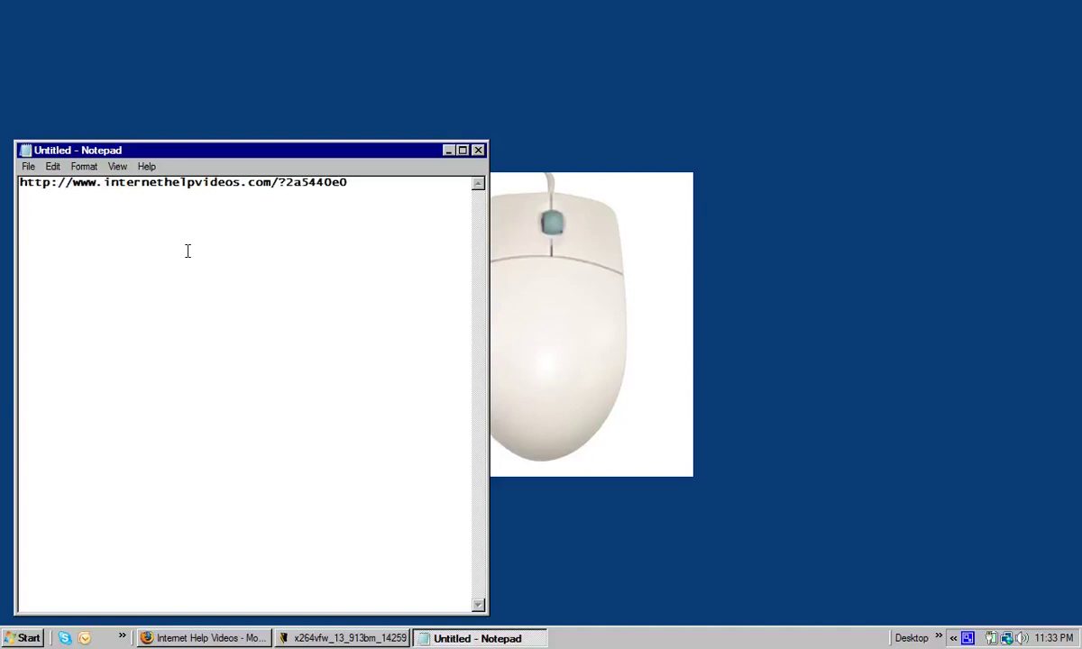
click(53, 168)
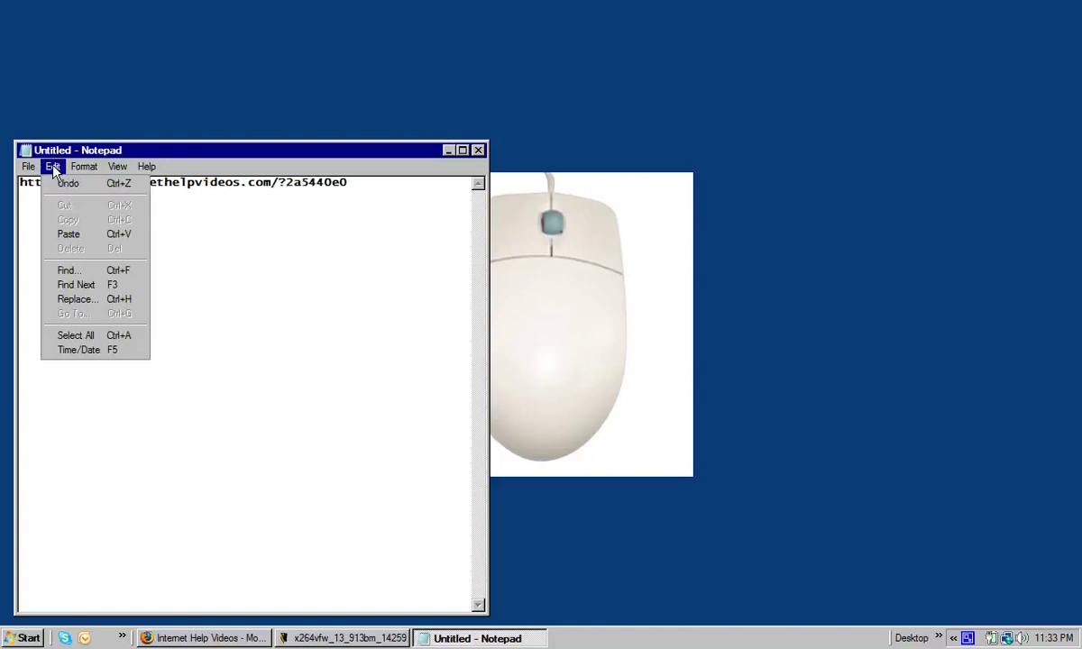
click(78, 238)
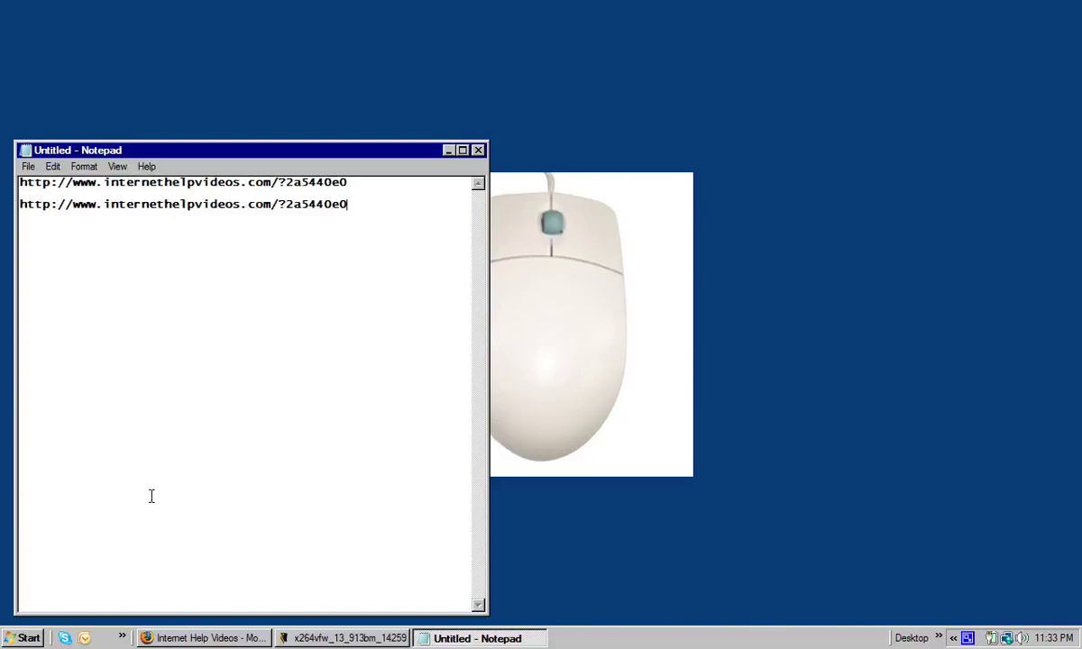
click(183, 638)
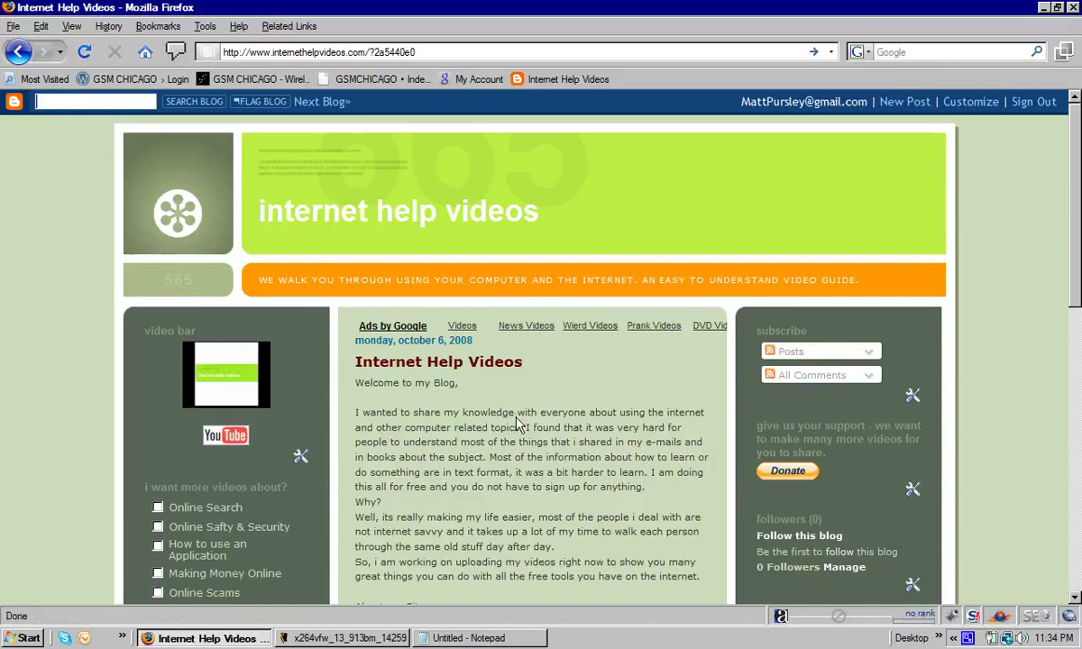
Step: Copy the word 'knowledge' from the blog post and paste it into the Google search box
drag(514, 413, 469, 419)
click(462, 413)
right_click(480, 412)
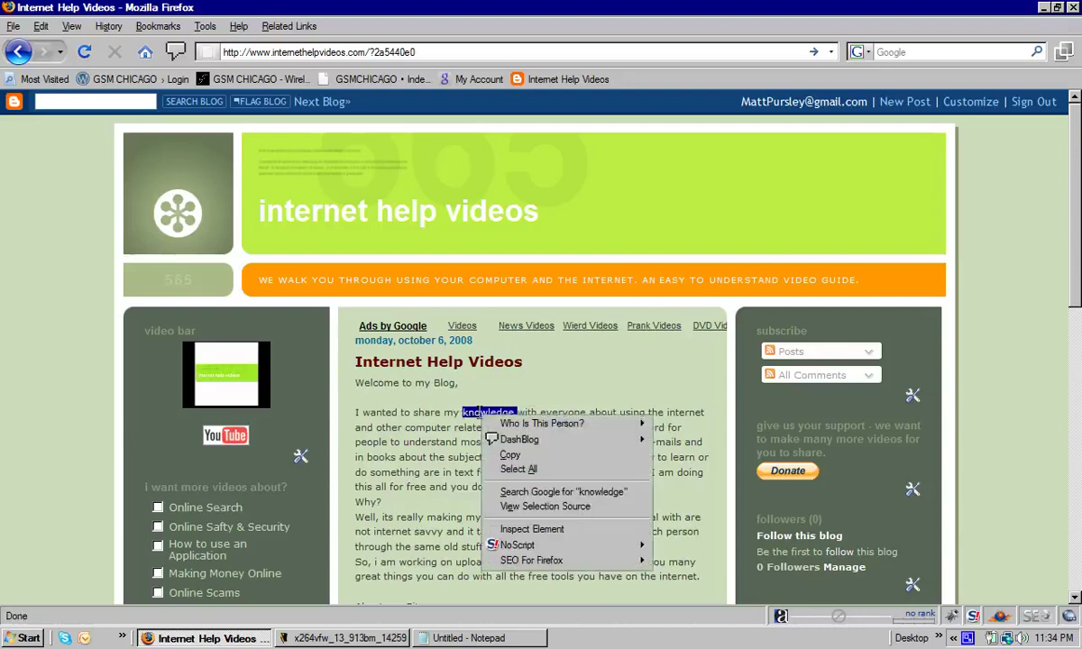
click(528, 453)
click(895, 52)
right_click(895, 52)
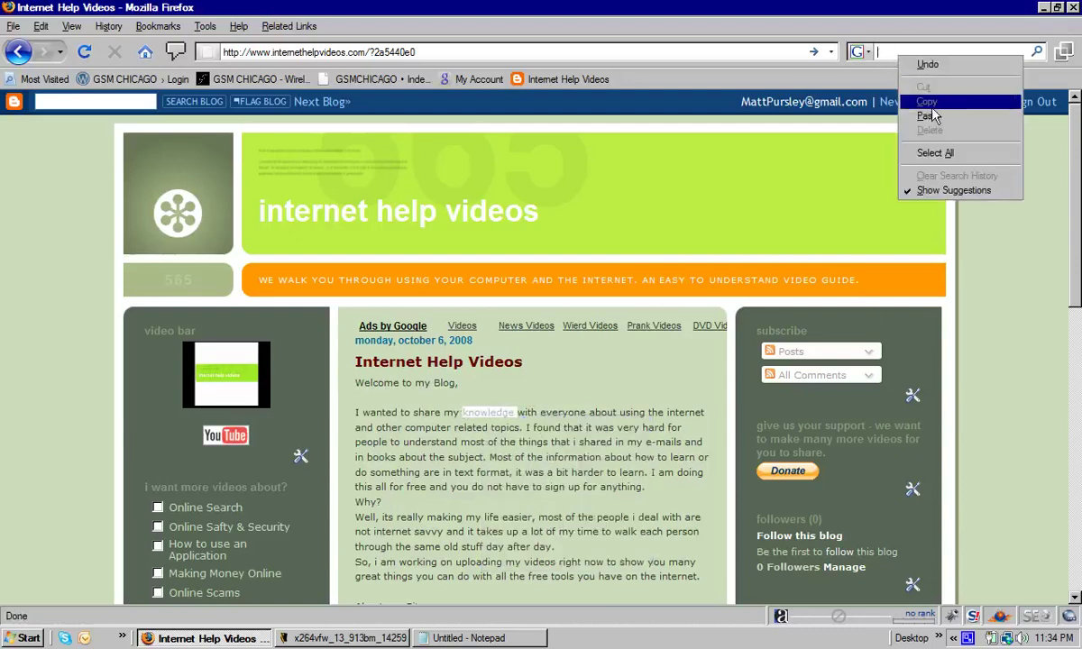
click(932, 113)
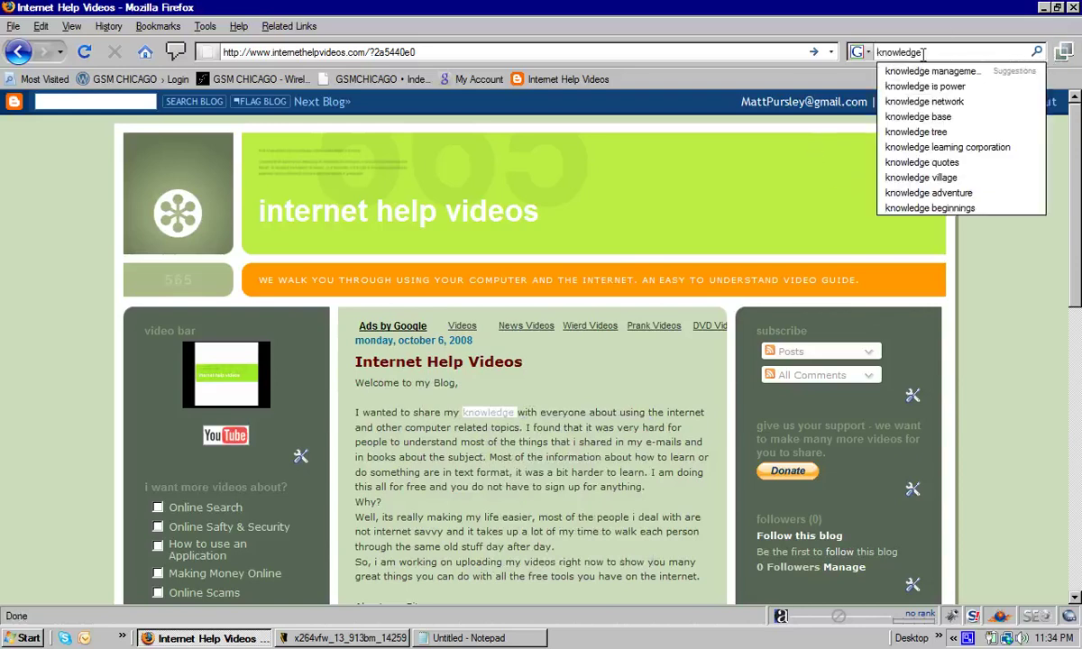
click(712, 50)
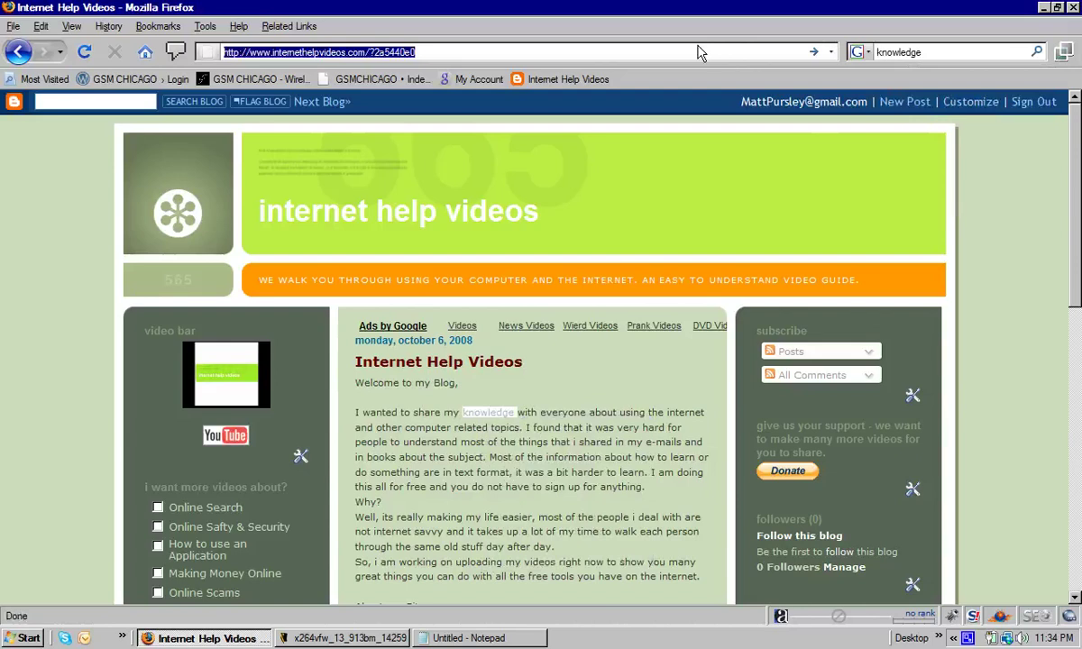